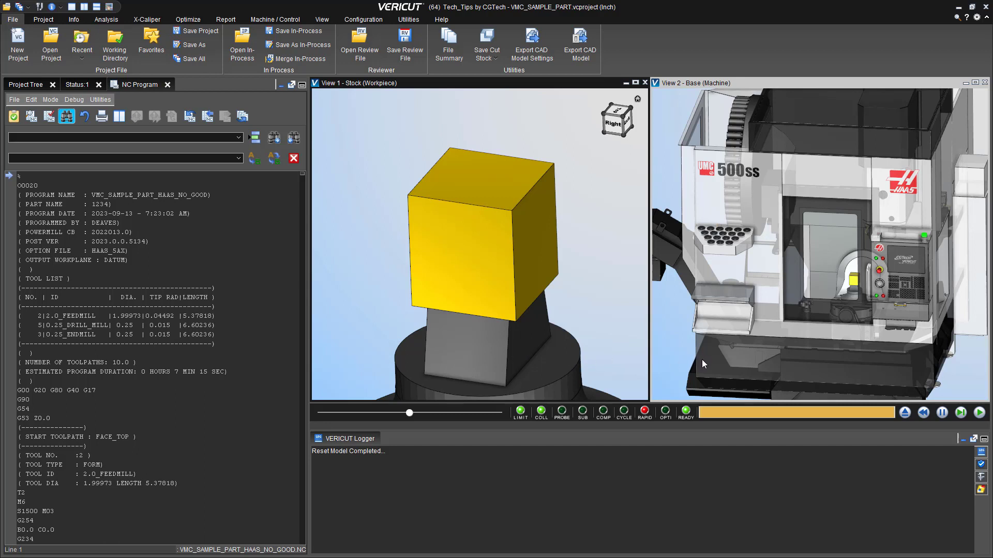
# Play the VMC_SAMPLE_PART_HAAS_NO_GOOD program to its end on the stock.
pyautogui.click(979, 413)
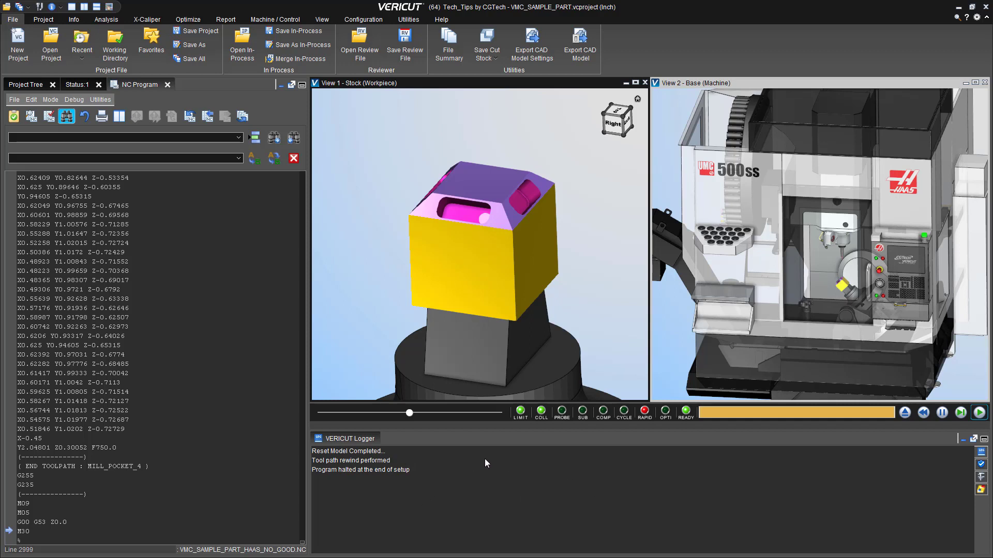
# Reset the model to an uncut block and orbit View 1 to show the stock's top face.
pyautogui.click(900, 413)
pyautogui.moveTo(474, 284); pyautogui.dragTo(483, 251, button='middle')
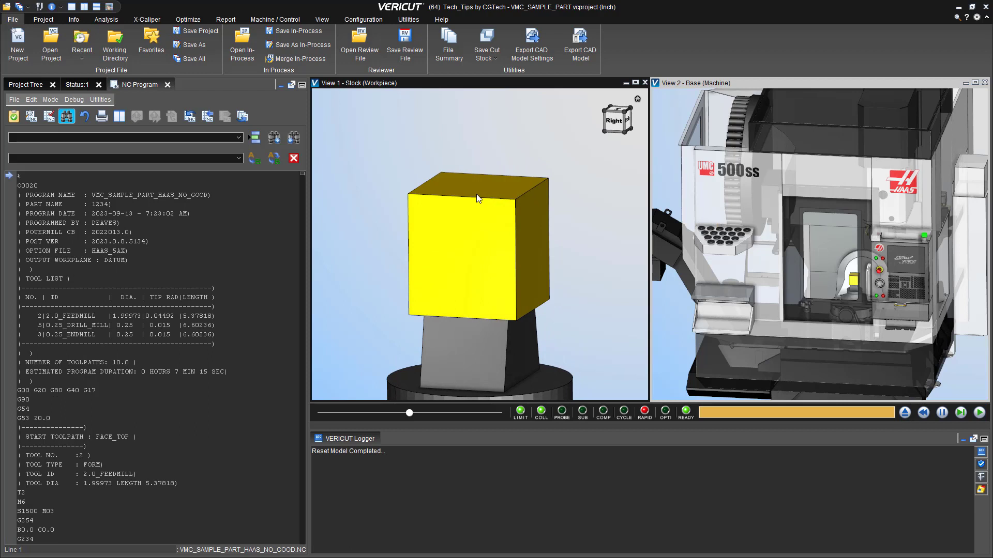
pyautogui.moveTo(479, 195); pyautogui.dragTo(482, 239, button='middle')
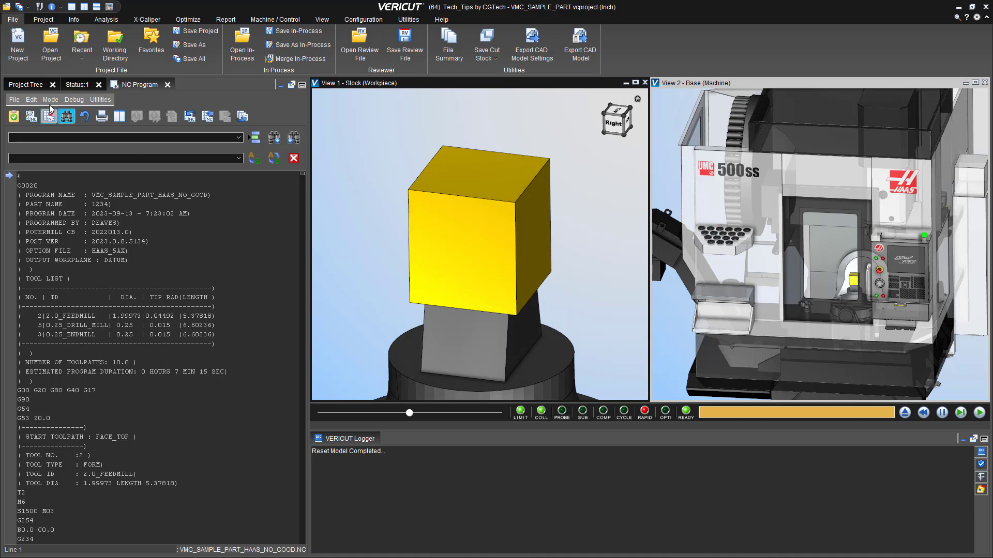
# Enable Check Cutting Limits on Setup : 1 and open Tooling in Tool Manager.
pyautogui.click(29, 85)
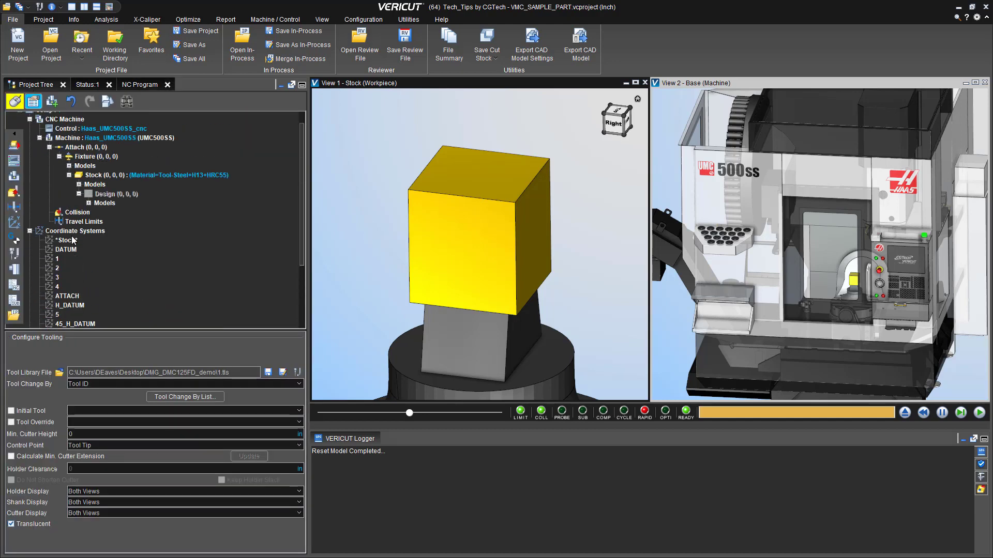
pyautogui.scroll(2, 71, 222)
pyautogui.click(47, 126)
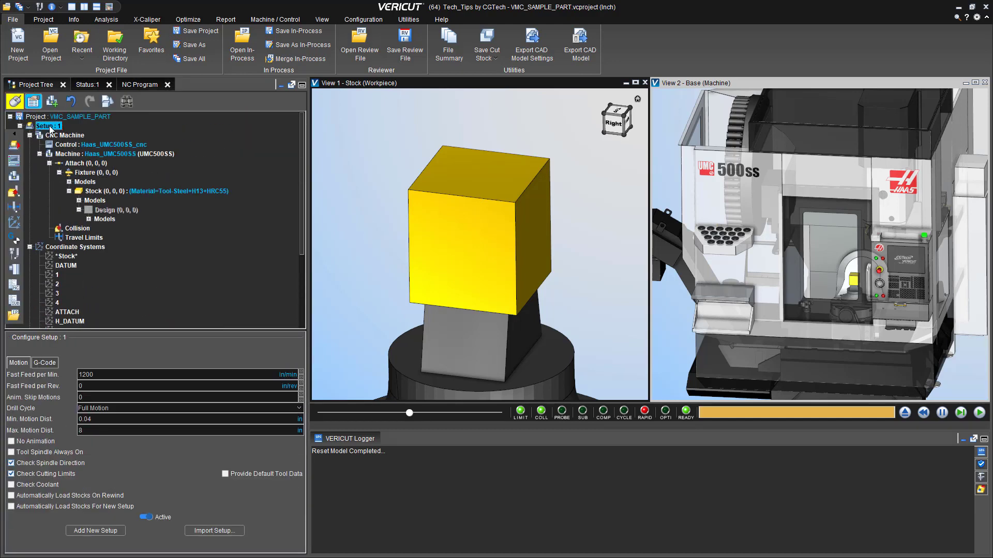
pyautogui.click(45, 474)
pyautogui.scroll(-4, 64, 269)
pyautogui.doubleClick(64, 269)
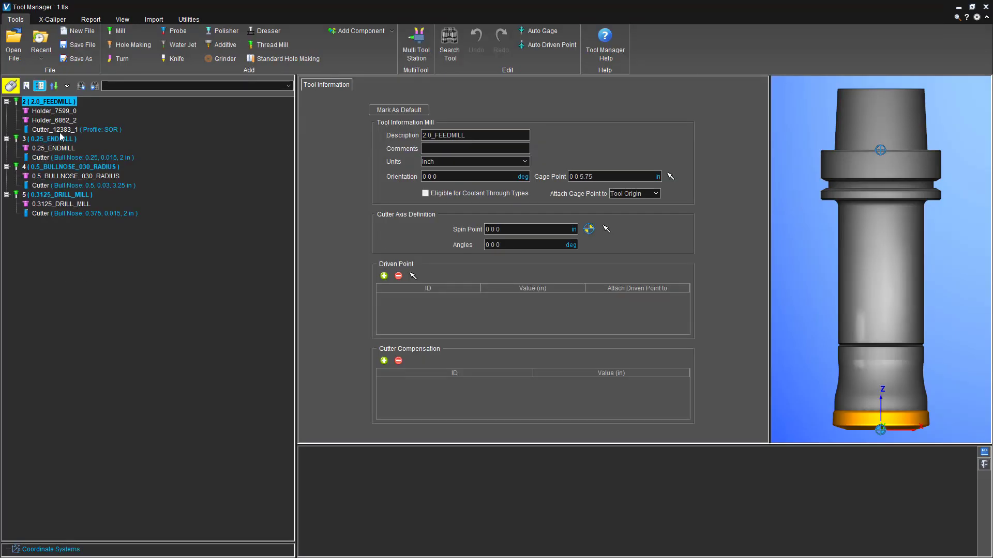
# Add a Tool-Steel cutting-limit record to the 2.0_FEEDMILL, disabling speed, feed, chip-thickness and surface-speed checks.
pyautogui.rightClick(59, 133)
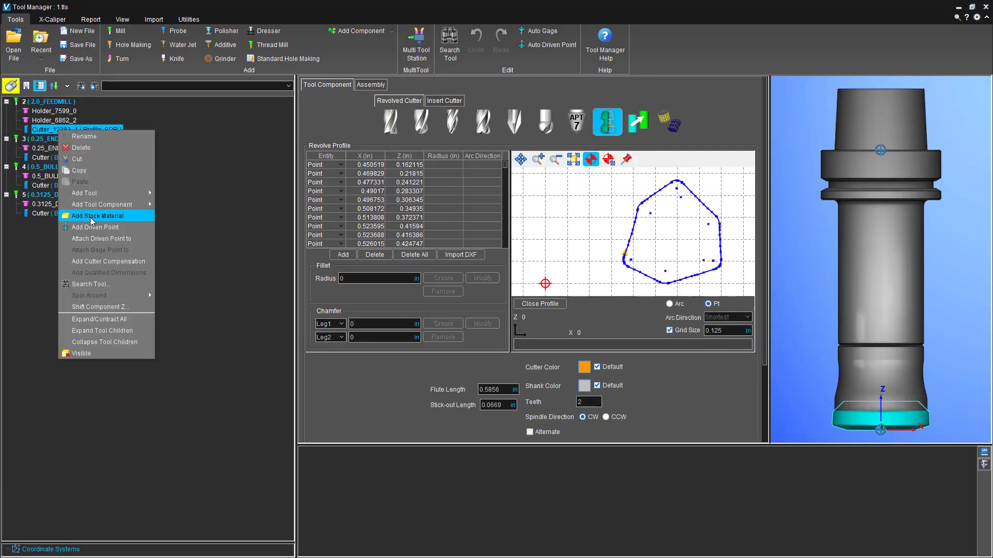
pyautogui.click(92, 221)
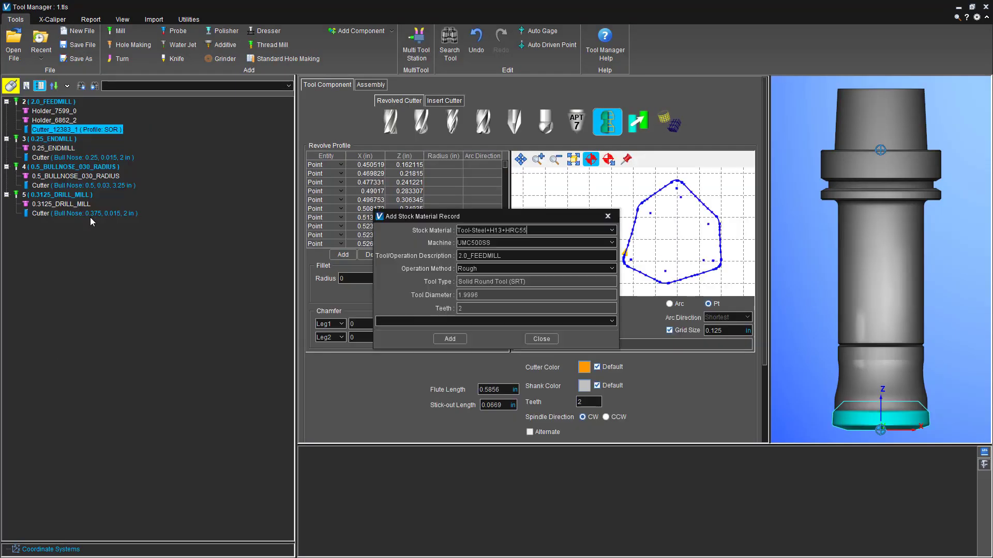
pyautogui.click(459, 340)
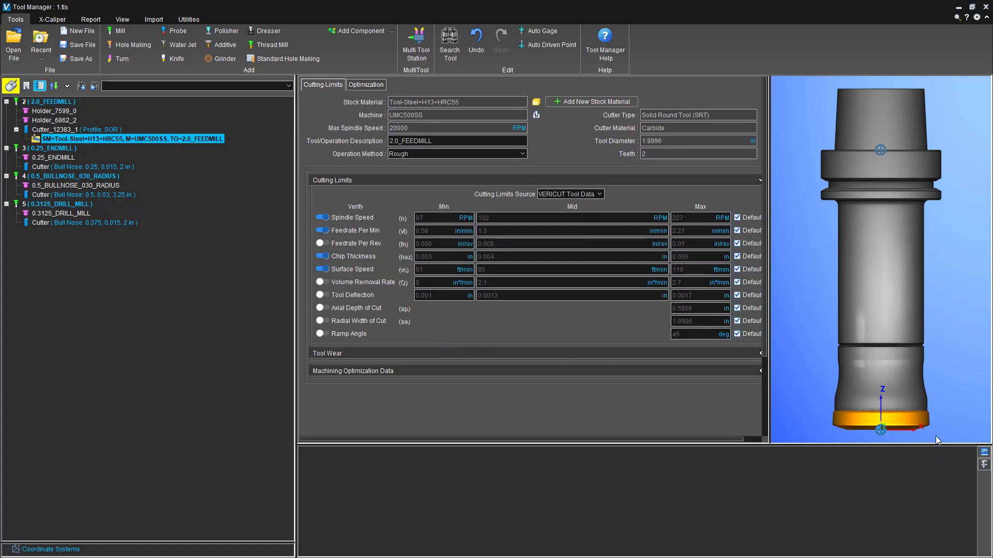
pyautogui.scroll(3, 904, 402)
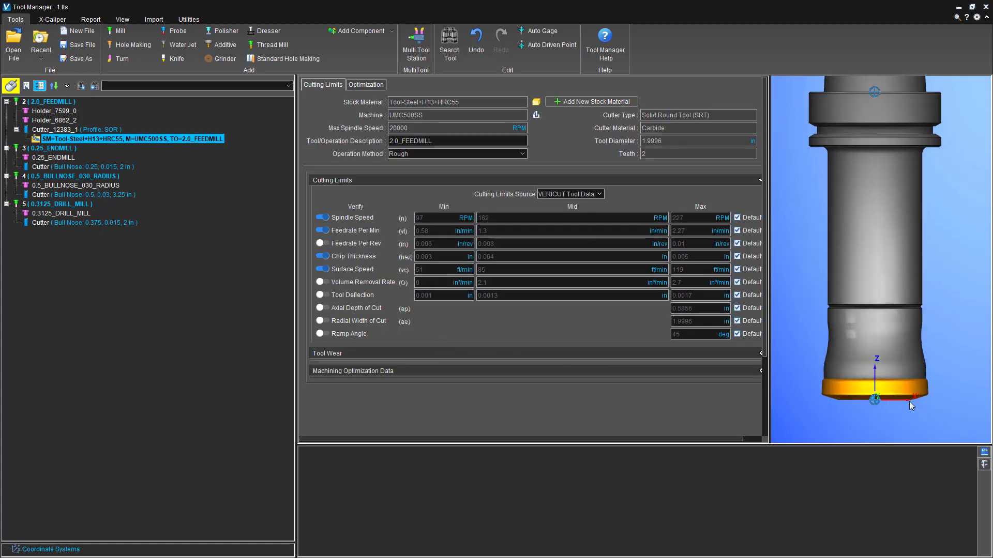
pyautogui.click(323, 217)
pyautogui.click(322, 231)
pyautogui.click(323, 256)
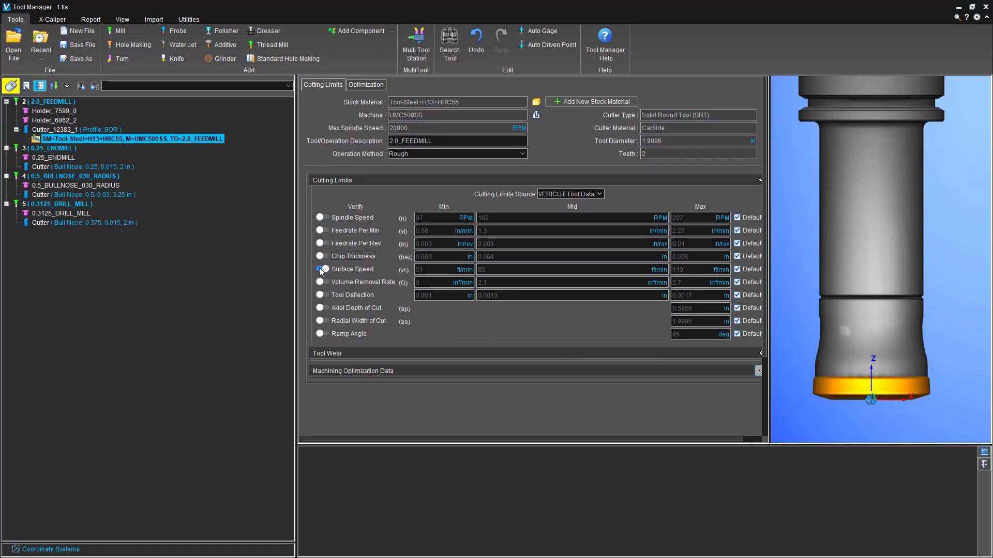
pyautogui.click(322, 270)
# Verify Axial Depth of Cut with a custom 0.05 in maximum and save 1.tls.
pyautogui.click(326, 309)
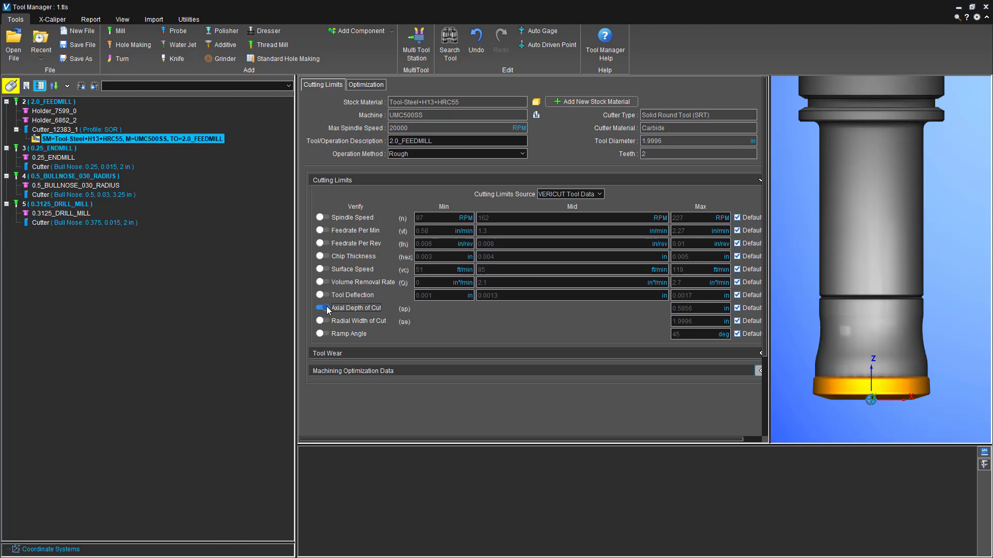
pyautogui.click(738, 308)
pyautogui.doubleClick(706, 309)
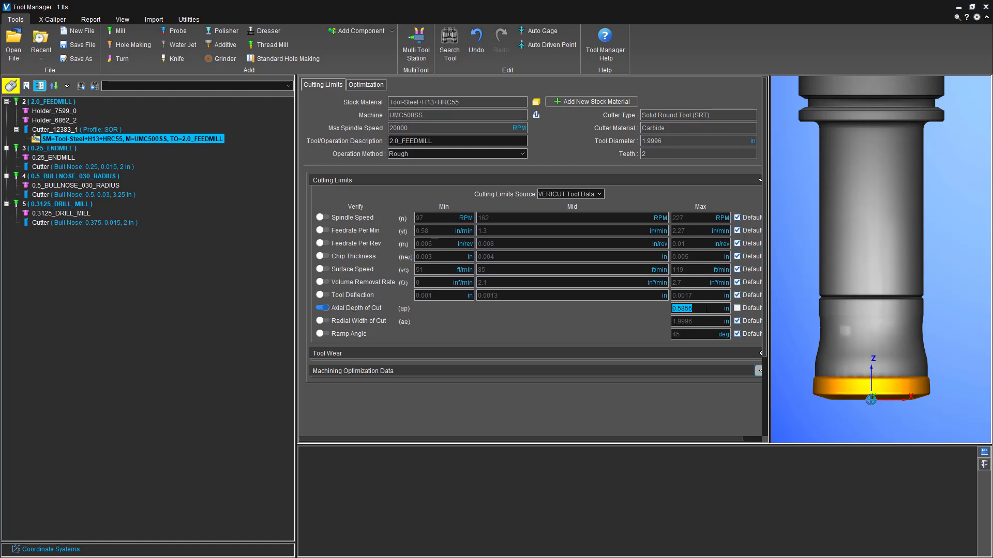
pyautogui.write('.0')
pyautogui.click(890, 242)
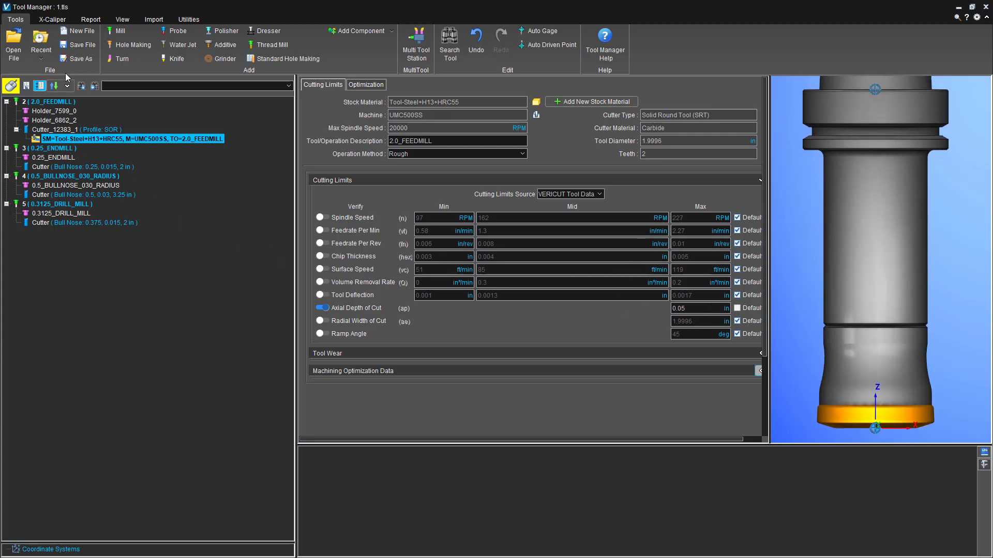
pyautogui.click(77, 44)
# Add a cutting-limit record to the 0.25_ENDMILL, disabling speed, feed, chip-thickness and surface-speed checks.
pyautogui.rightClick(58, 166)
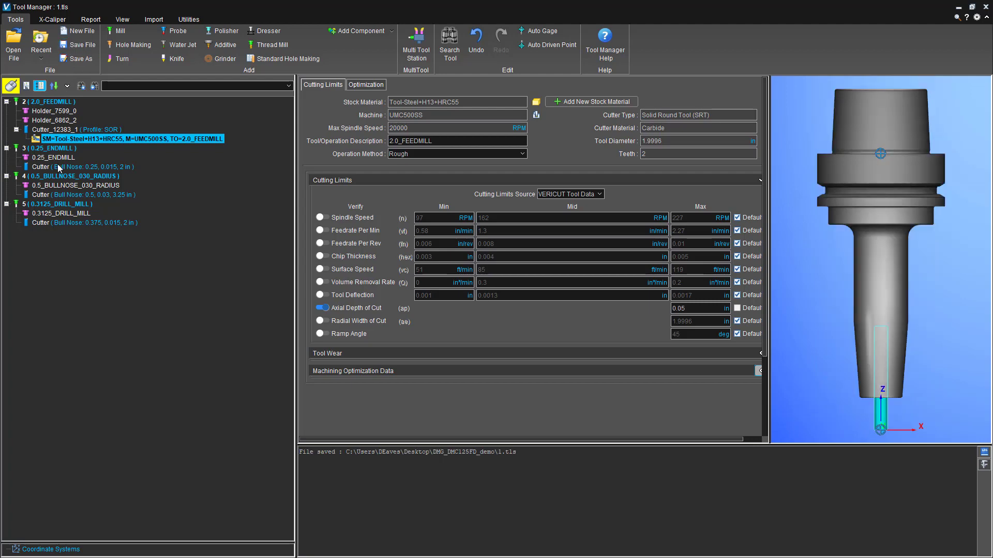
pyautogui.click(86, 250)
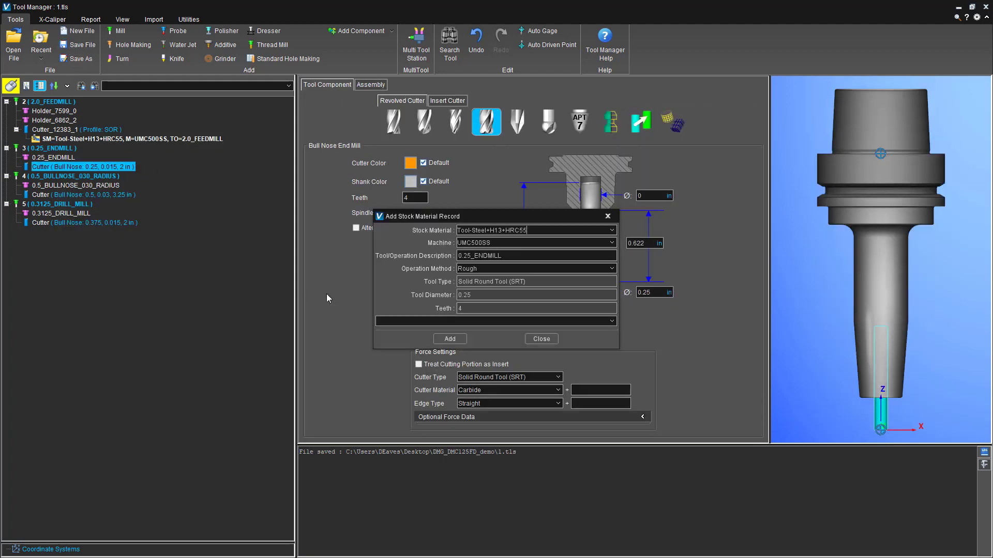
pyautogui.click(455, 339)
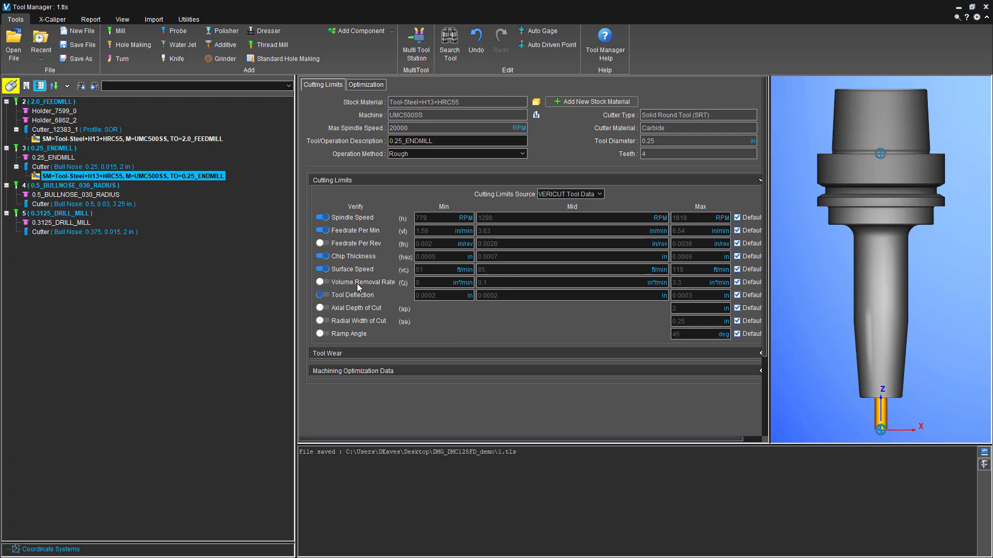
pyautogui.click(322, 217)
pyautogui.click(320, 231)
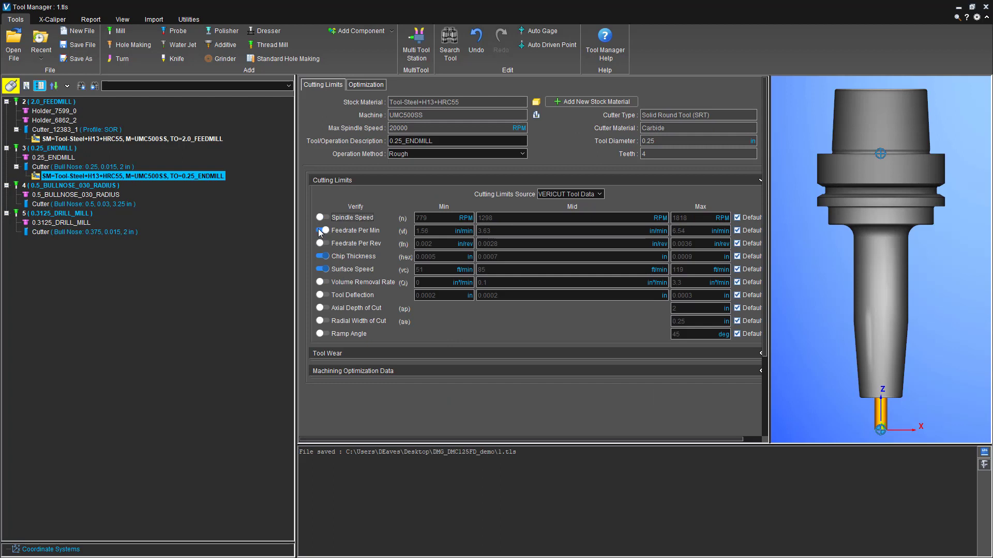
pyautogui.click(321, 256)
pyautogui.click(320, 269)
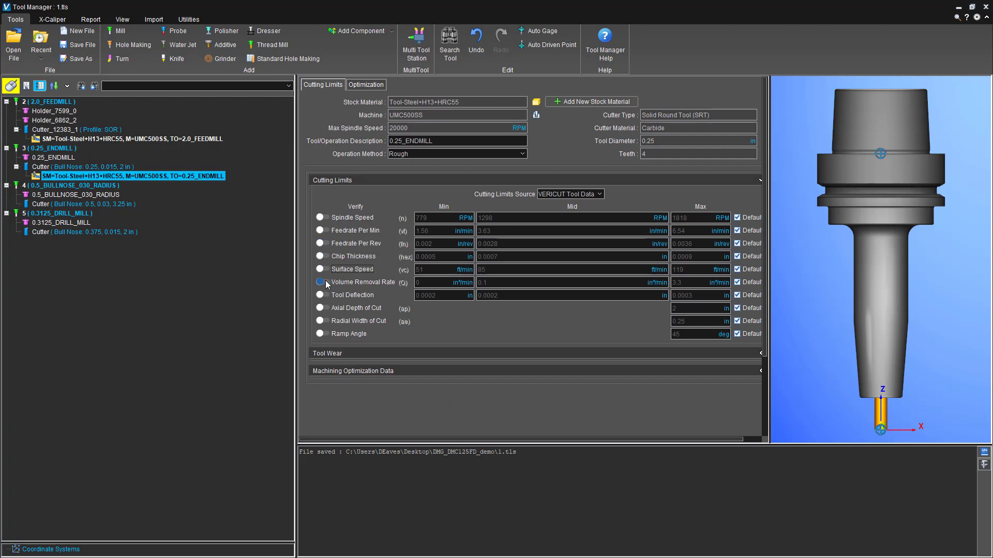
# Verify Volume Removal Rate with a custom 7.2 in³/min maximum and save 1.tls.
pyautogui.click(320, 282)
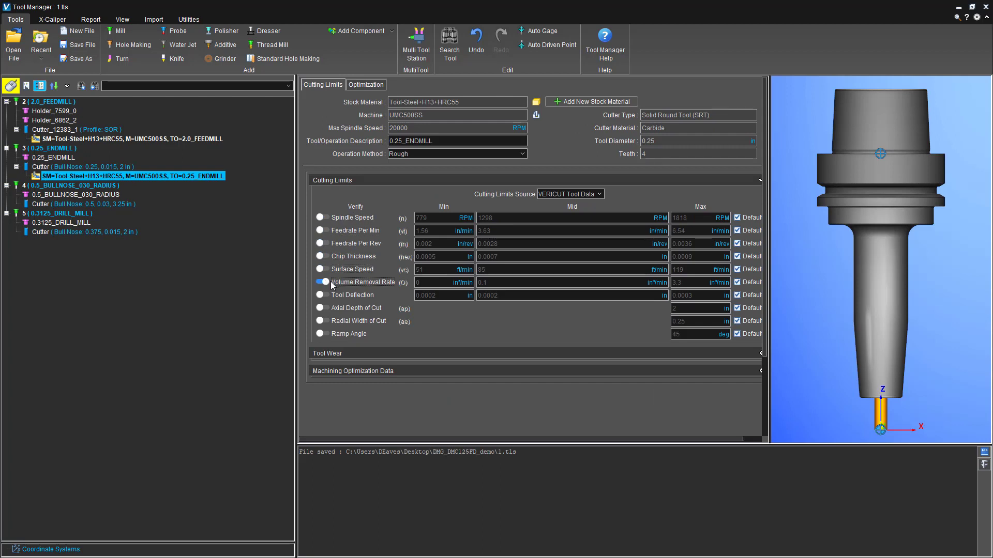
pyautogui.click(737, 283)
pyautogui.click(710, 286)
pyautogui.press('Return')
pyautogui.click(700, 285)
pyautogui.write('*')
pyautogui.press('Return')
pyautogui.click(695, 285)
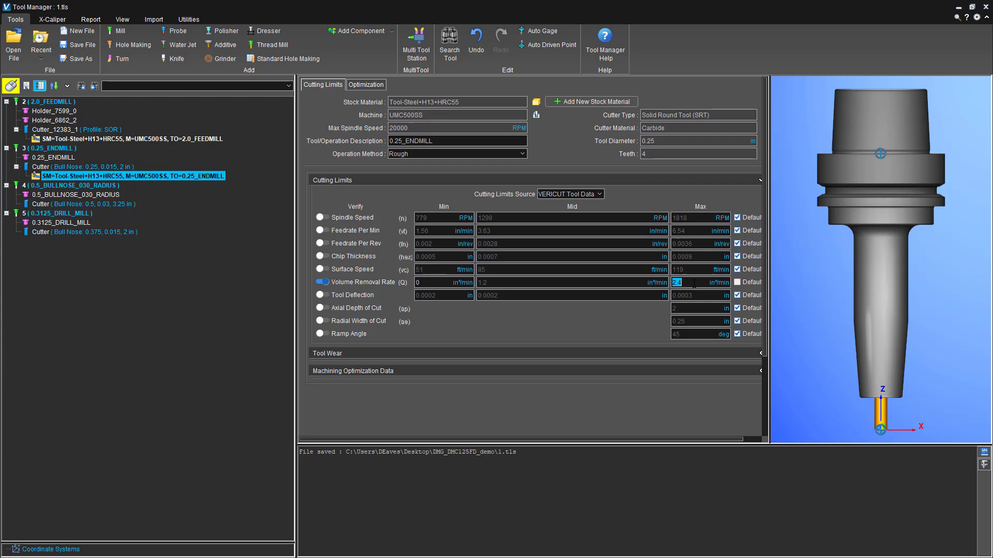
pyautogui.write('*')
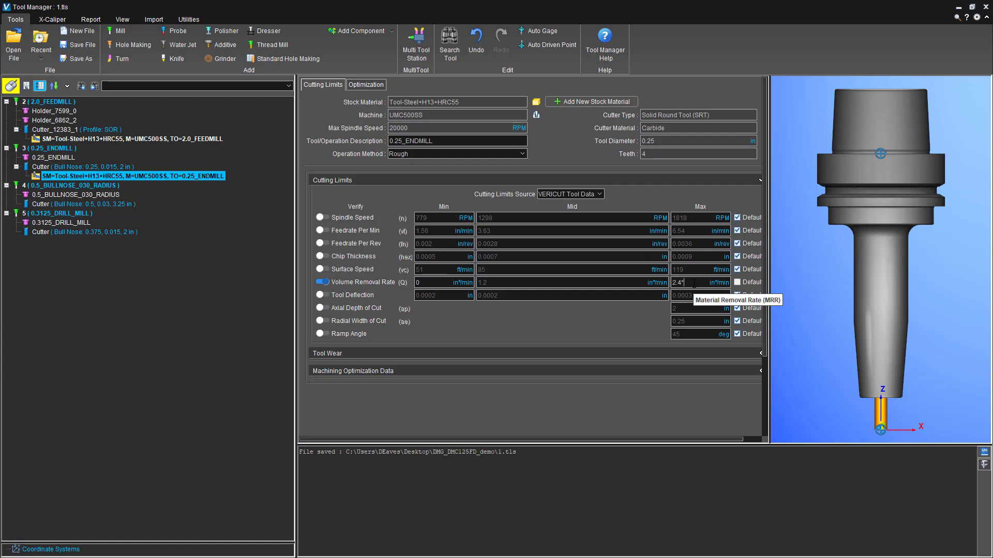
pyautogui.press('Return')
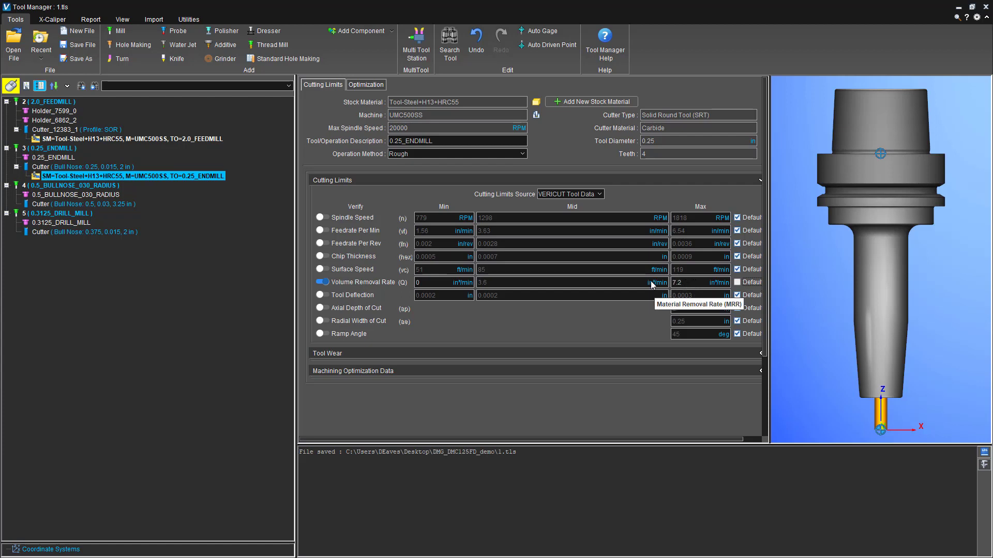
pyautogui.click(75, 45)
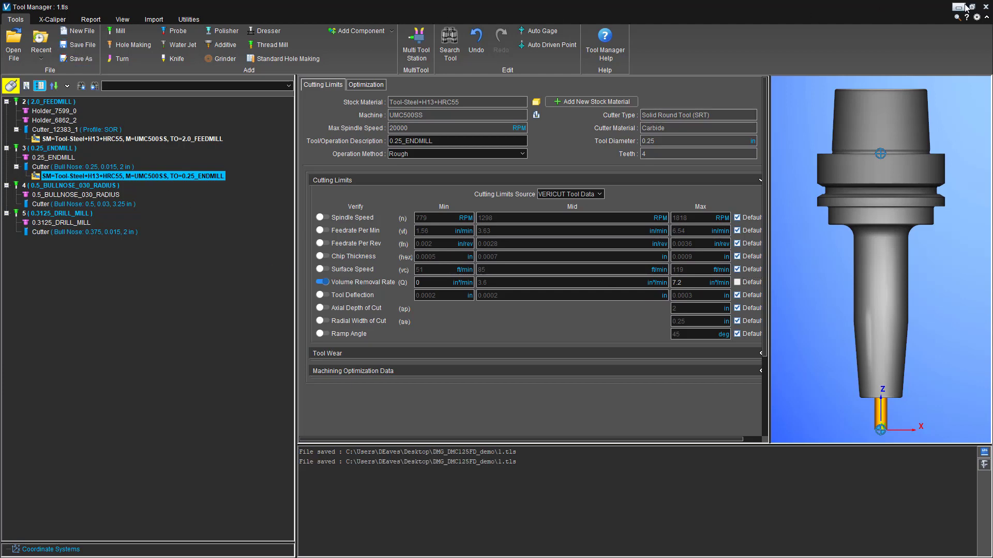
# Close Tool Manager, reset, and rerun the NO_GOOD program with the new tool limits.
pyautogui.click(984, 7)
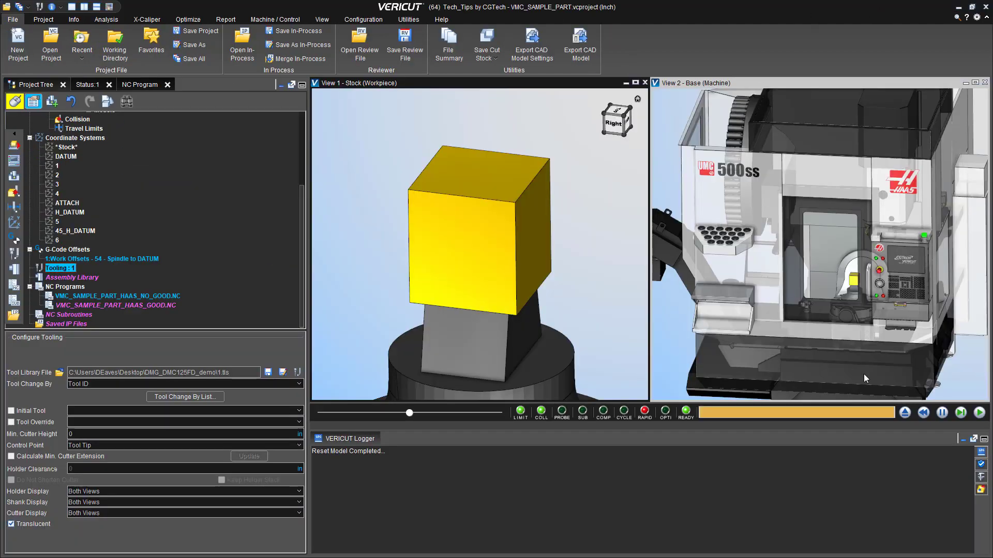
pyautogui.click(905, 413)
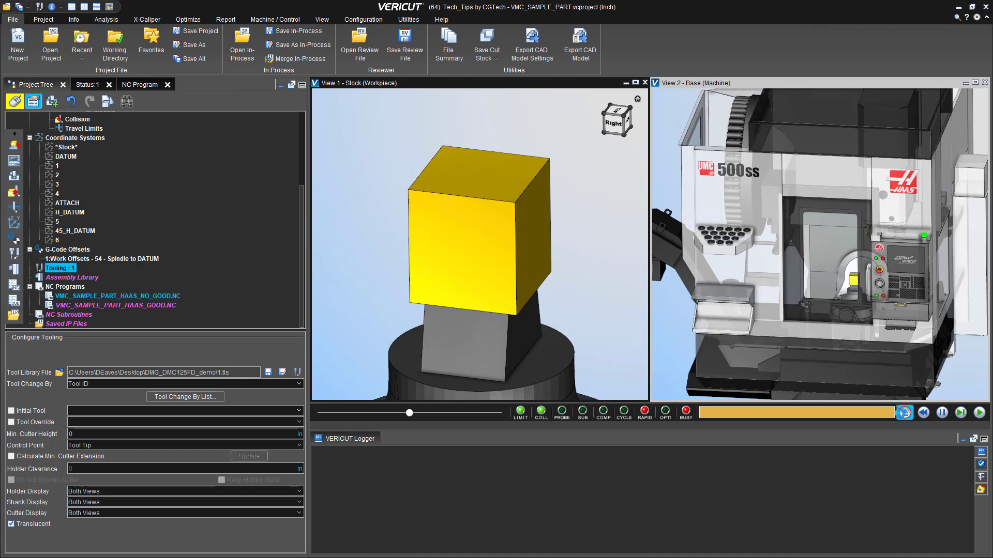
pyautogui.click(981, 416)
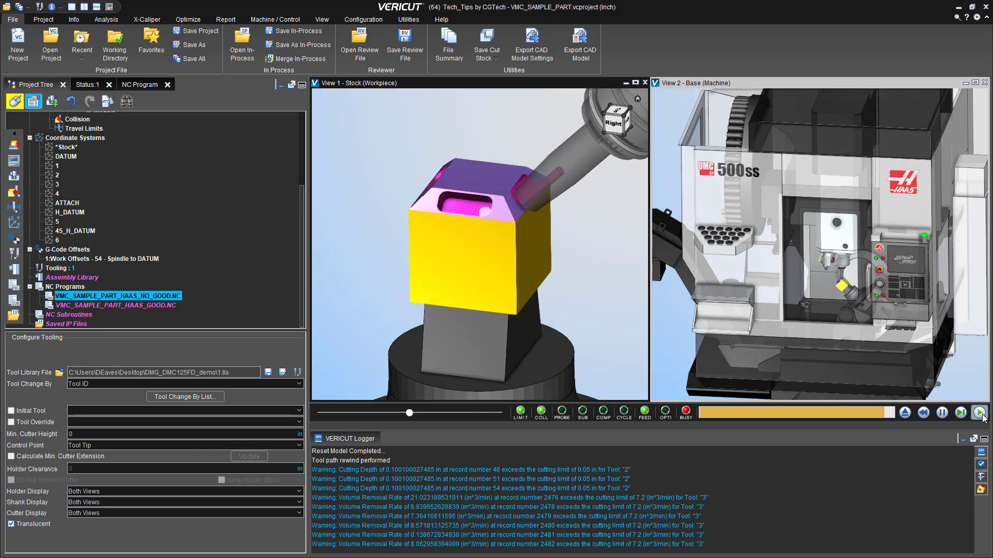
# Jump to the record 48 warning and step back and forward over the feed mill's face cut.
pyautogui.doubleClick(423, 466)
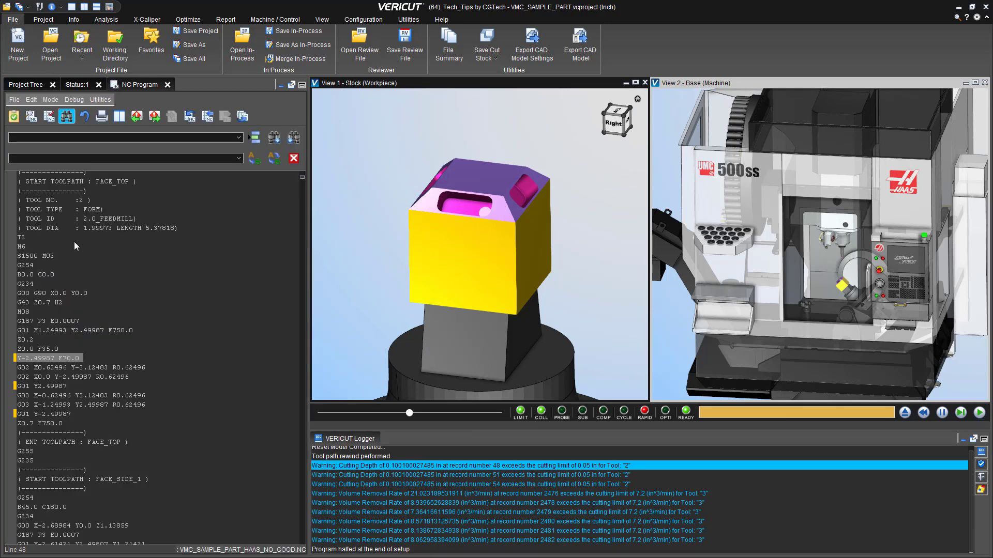
pyautogui.click(12, 117)
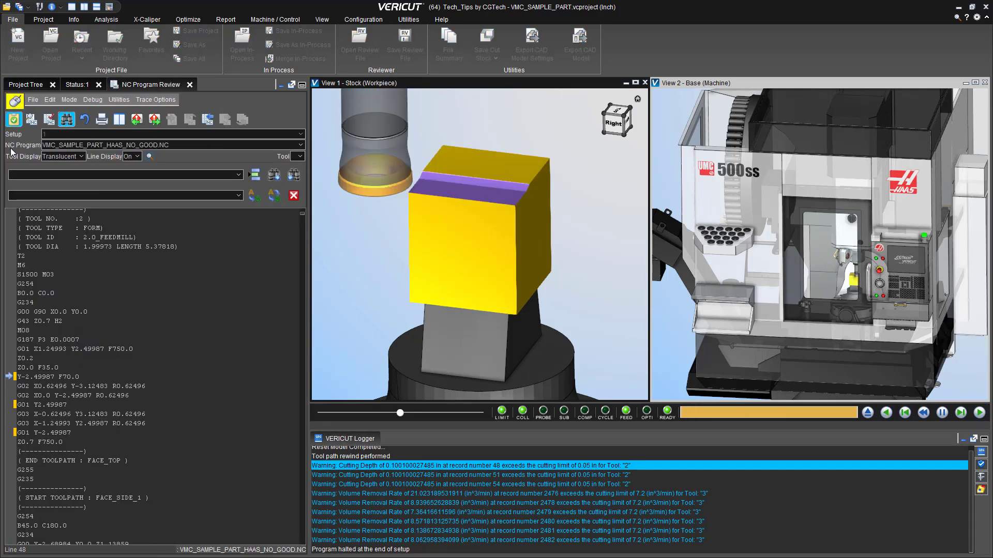
pyautogui.moveTo(12, 379); pyautogui.dragTo(13, 373)
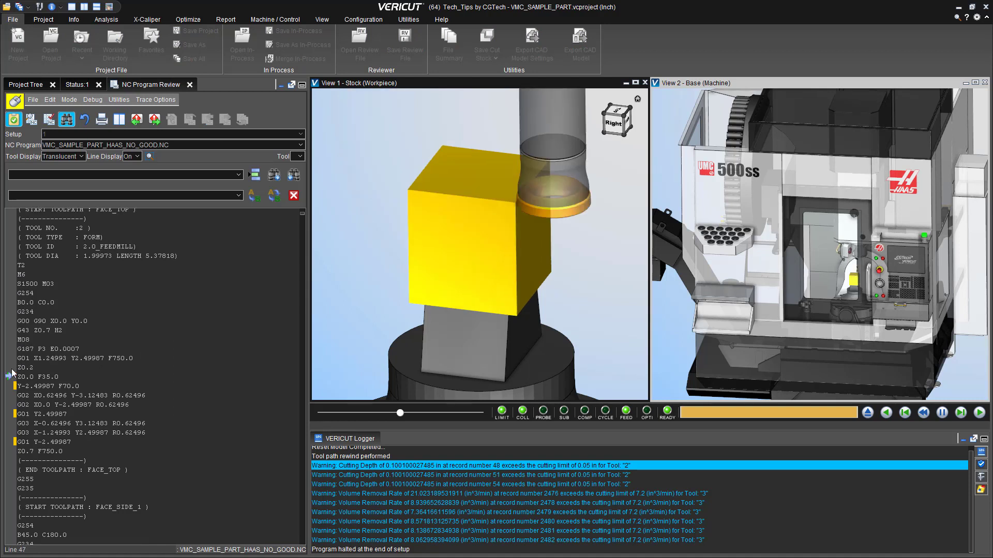
pyautogui.click(960, 412)
pyautogui.click(905, 413)
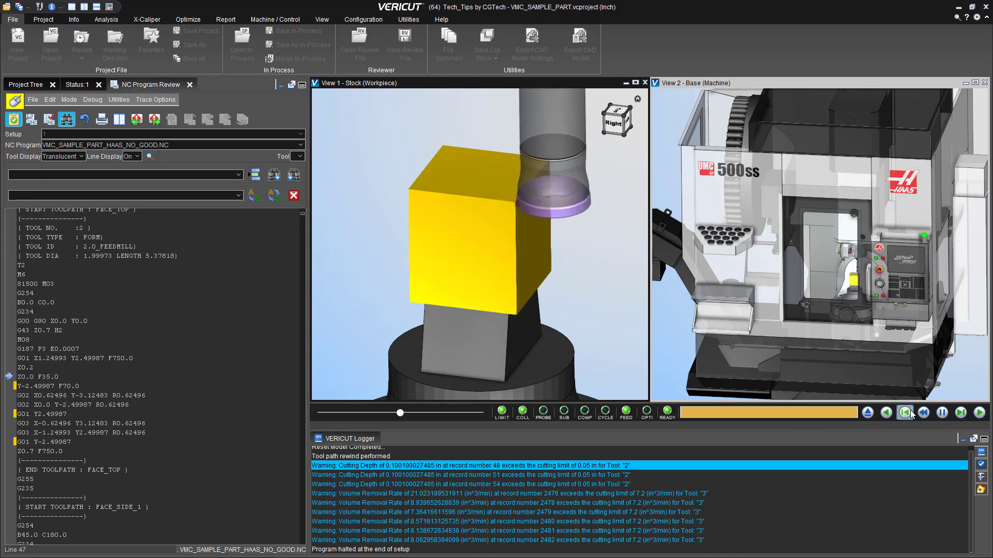
pyautogui.click(960, 413)
pyautogui.moveTo(531, 253); pyautogui.dragTo(516, 280)
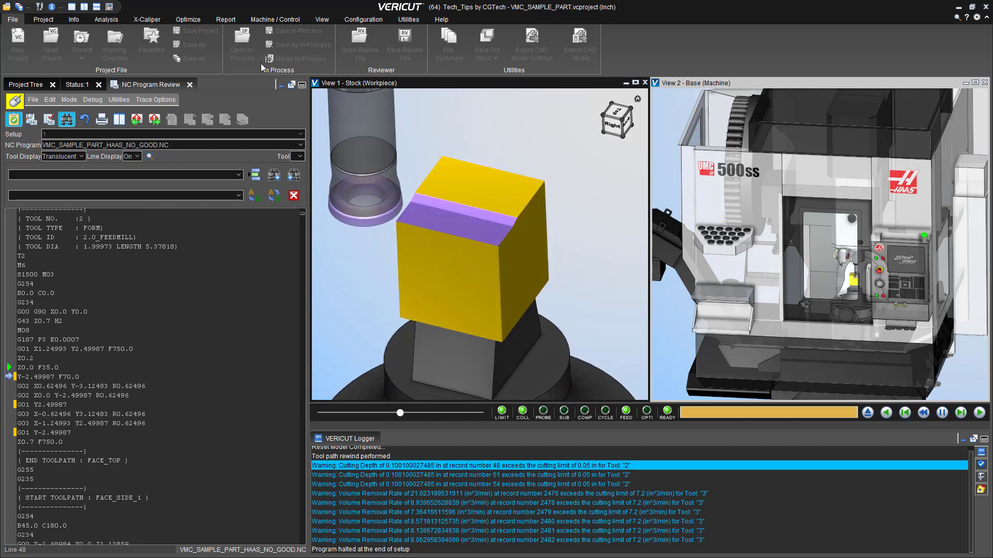
# Measure the facing cut plane-to-plane with X-Caliper (0.1000 in), then clear the label and log entry.
pyautogui.click(157, 18)
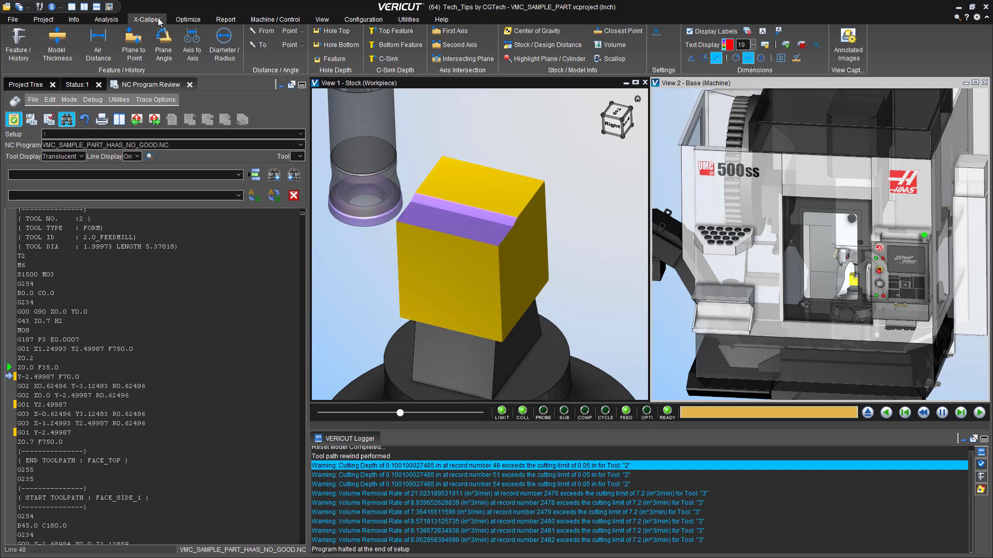
pyautogui.click(290, 45)
pyautogui.click(290, 44)
pyautogui.click(290, 44)
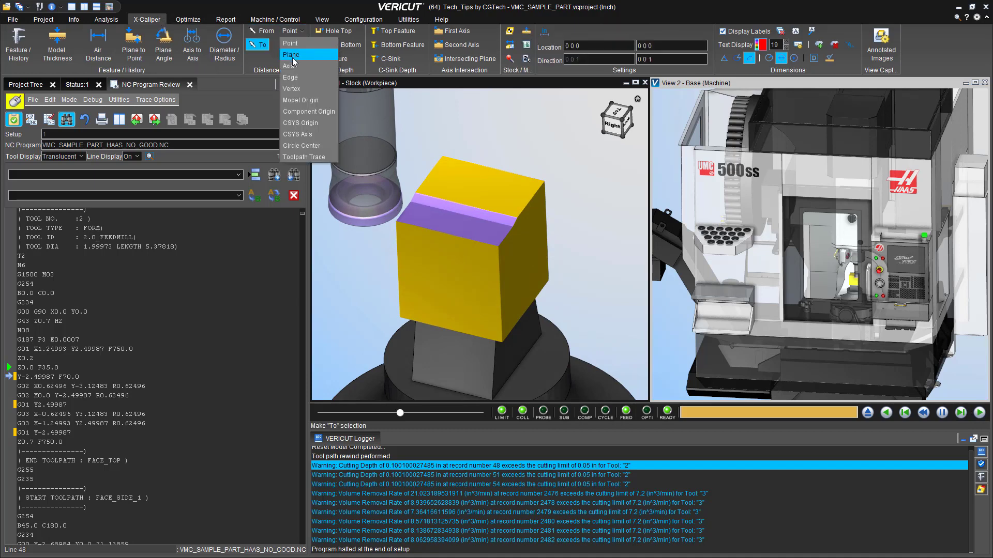
pyautogui.click(291, 54)
pyautogui.click(468, 196)
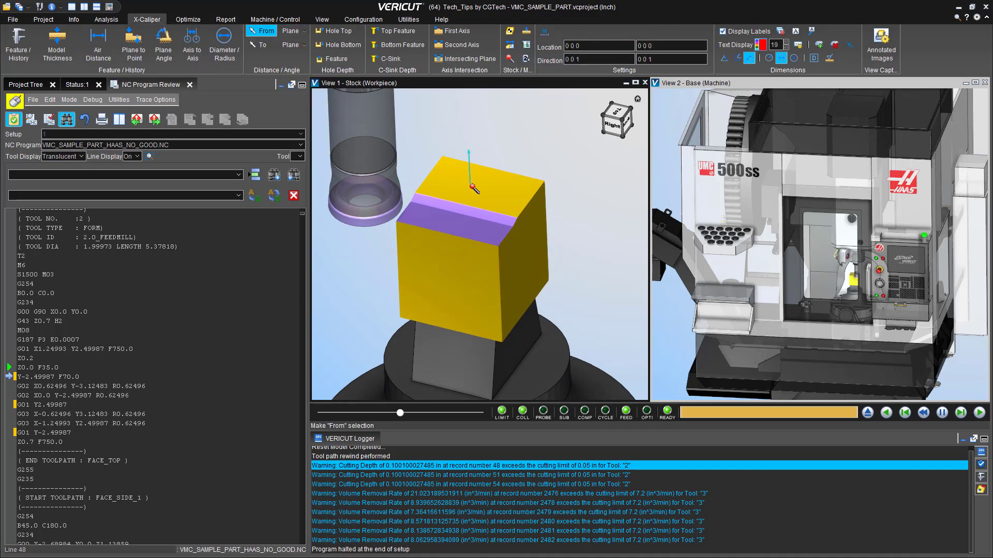
pyautogui.click(468, 212)
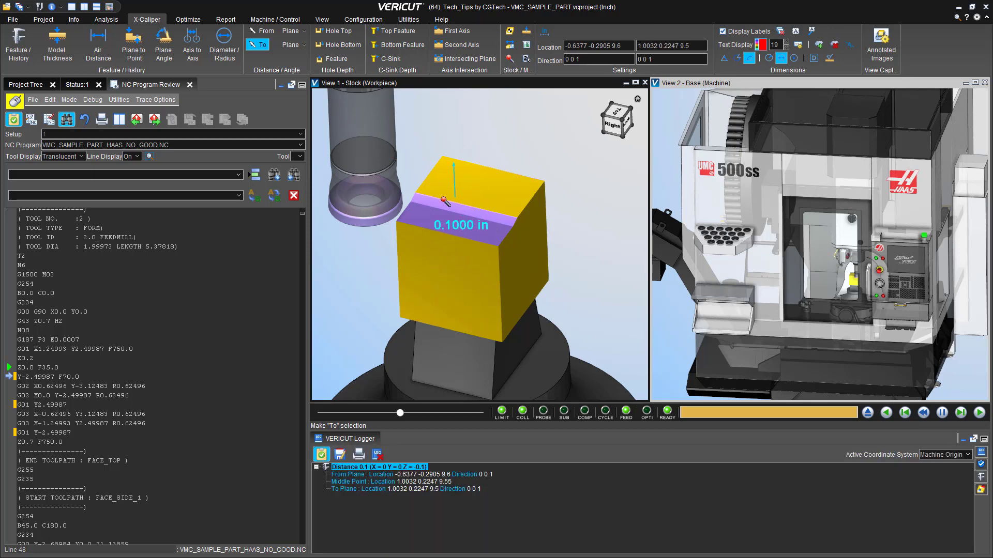
pyautogui.click(263, 47)
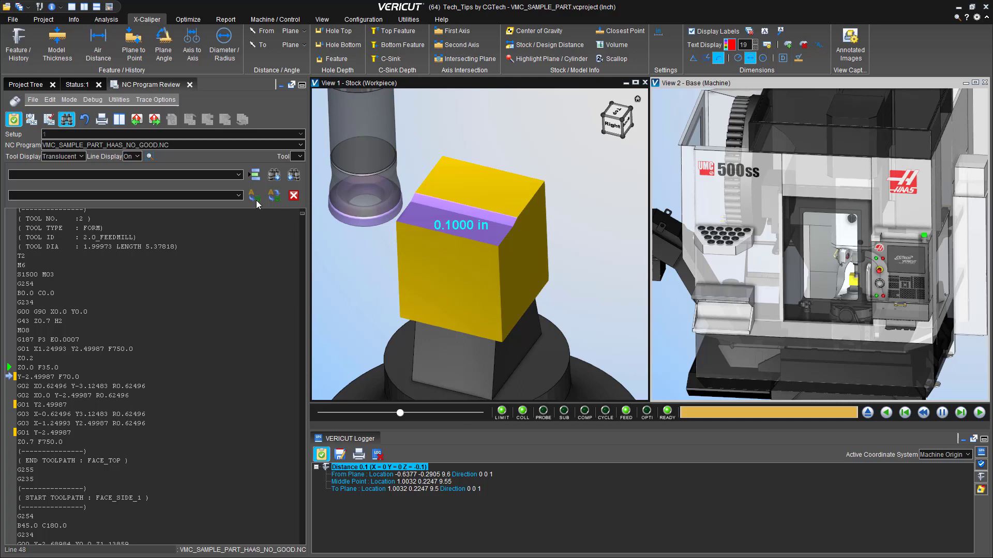
pyautogui.click(750, 32)
pyautogui.click(377, 455)
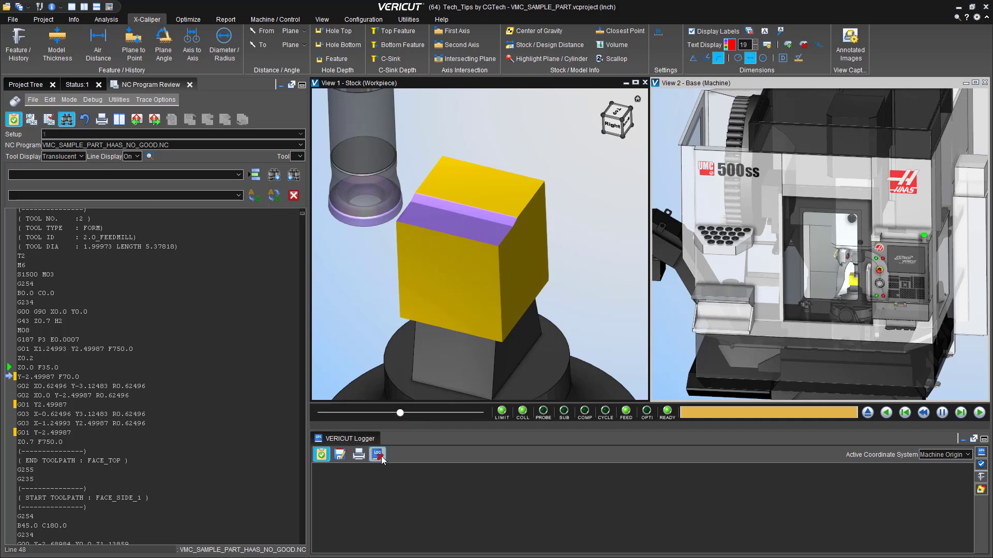
# Restore the log messages and step back and forth over the record 2476 removal-rate pocket move.
pyautogui.click(984, 458)
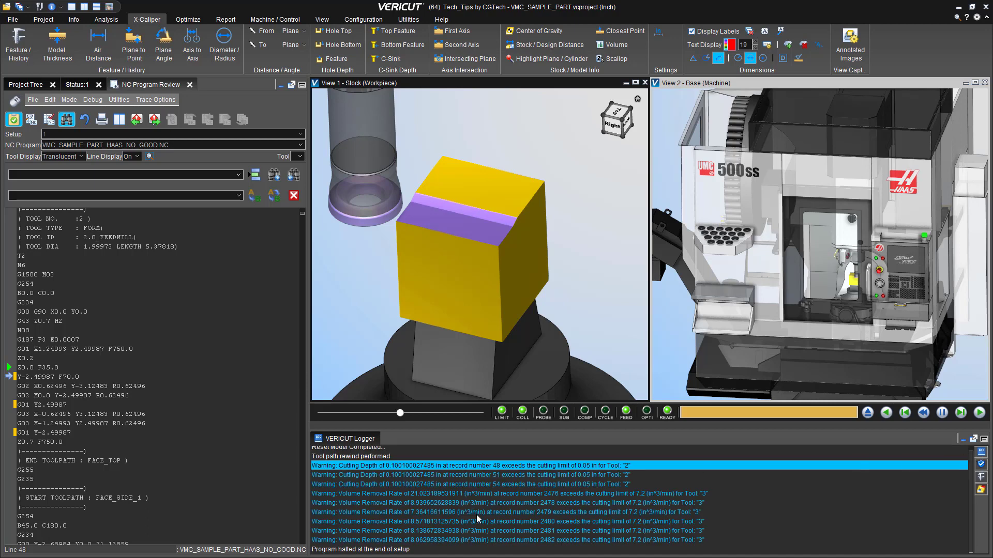
pyautogui.click(437, 496)
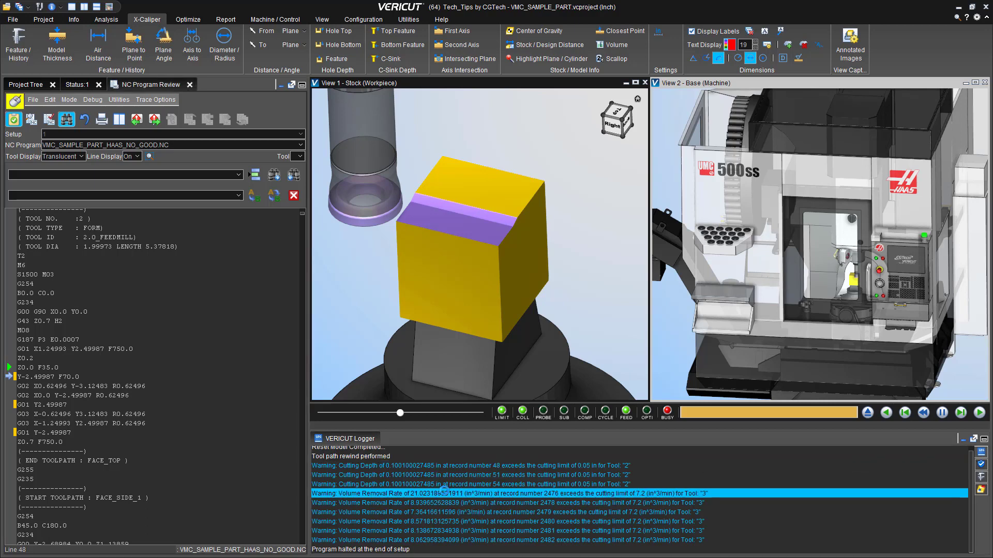
pyautogui.click(905, 412)
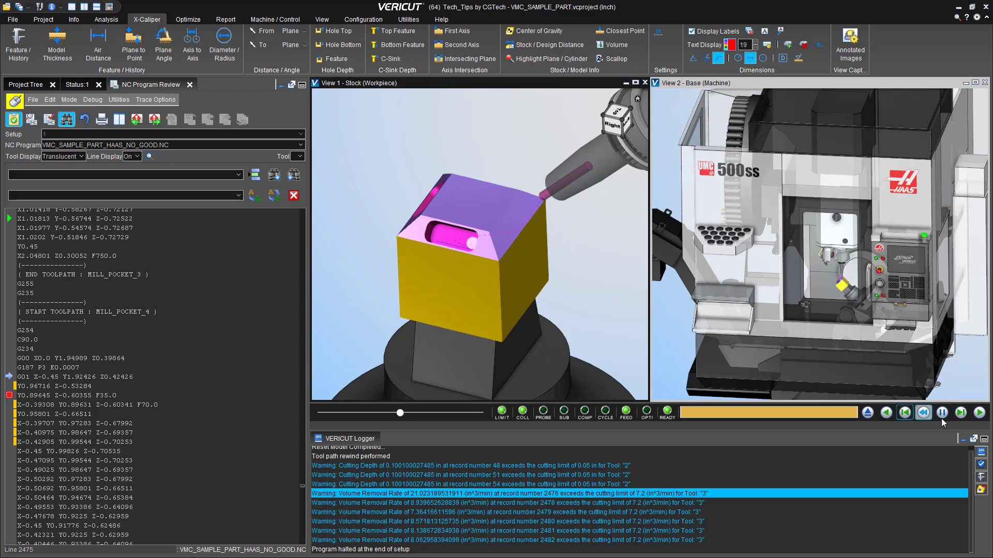
pyautogui.click(961, 412)
pyautogui.click(905, 412)
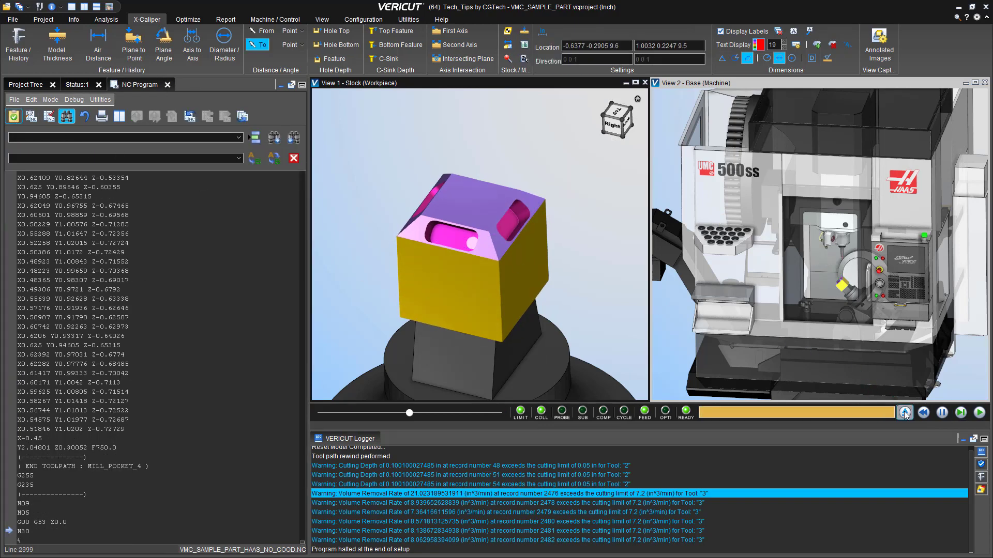
# Reset the stock, deactivate NO_GOOD.NC and make VMC_SAMPLE_PART_HAAS_GOOD.NC the active program.
pyautogui.click(905, 412)
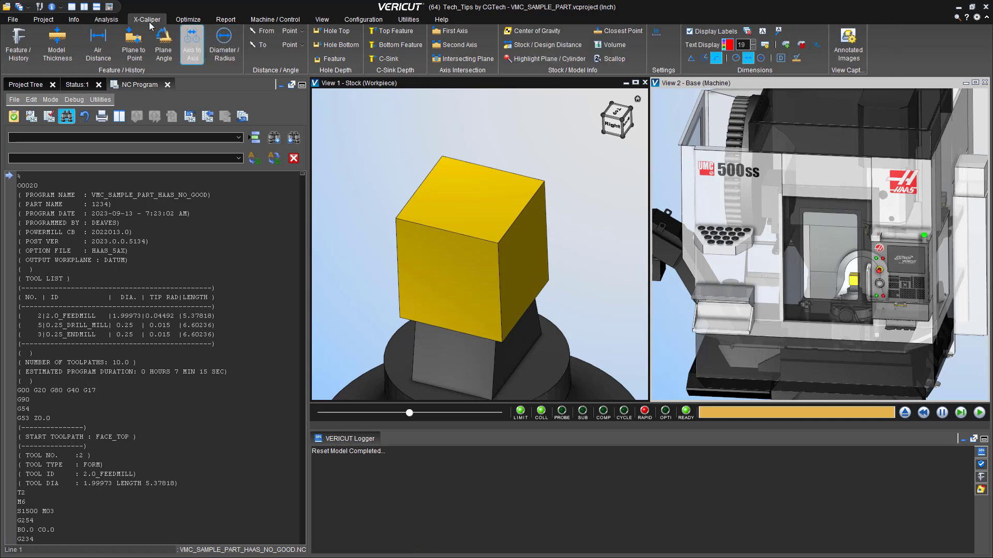
pyautogui.click(36, 20)
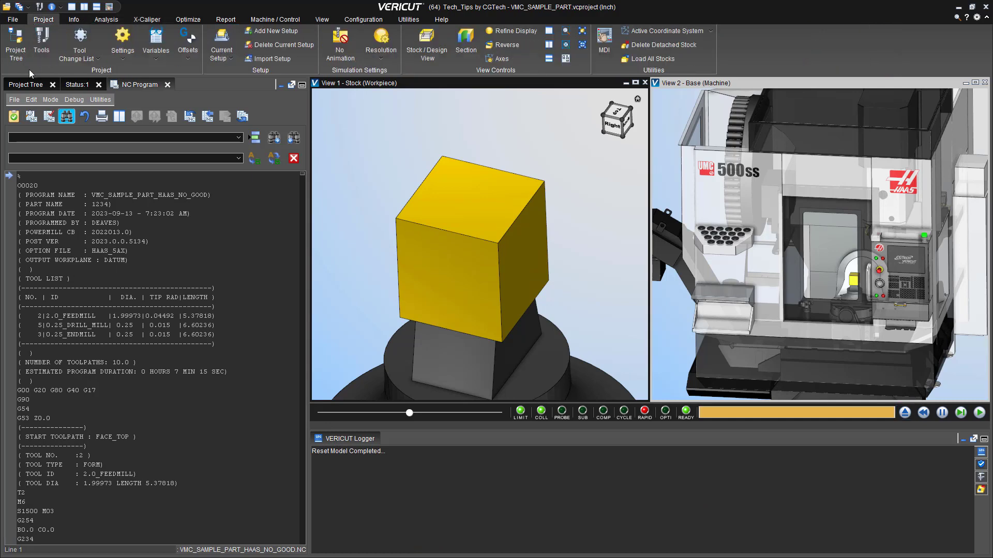
pyautogui.click(30, 84)
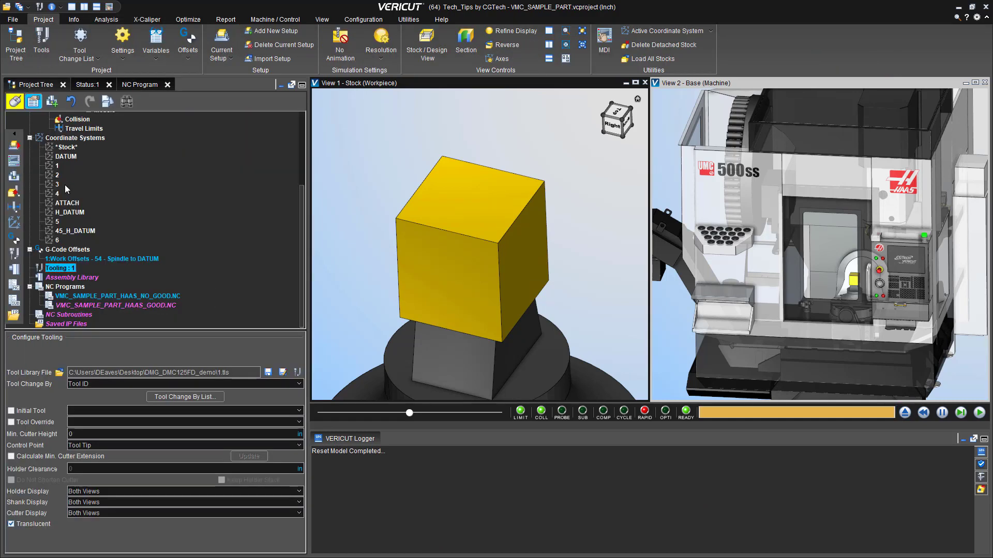
pyautogui.rightClick(94, 297)
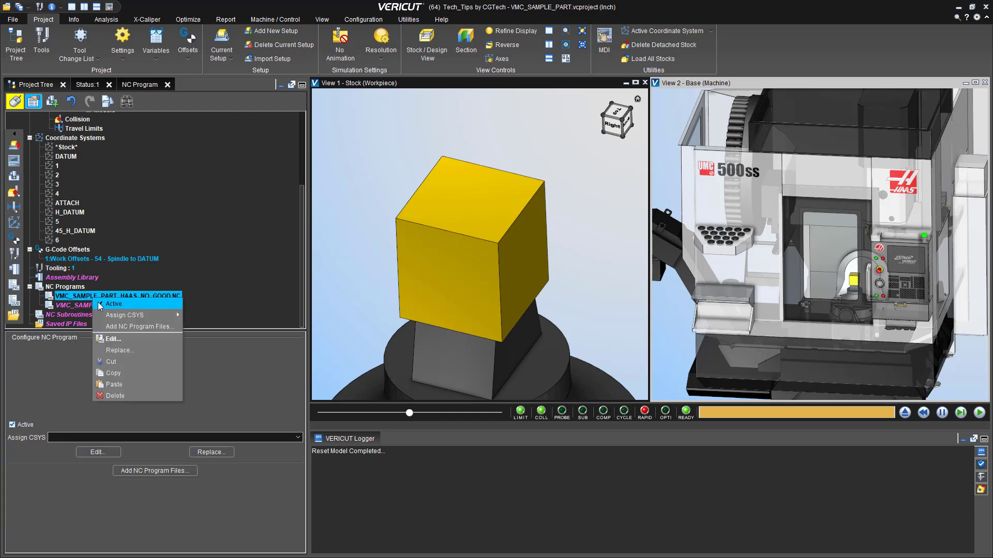
pyautogui.click(99, 306)
pyautogui.rightClick(100, 307)
pyautogui.click(106, 311)
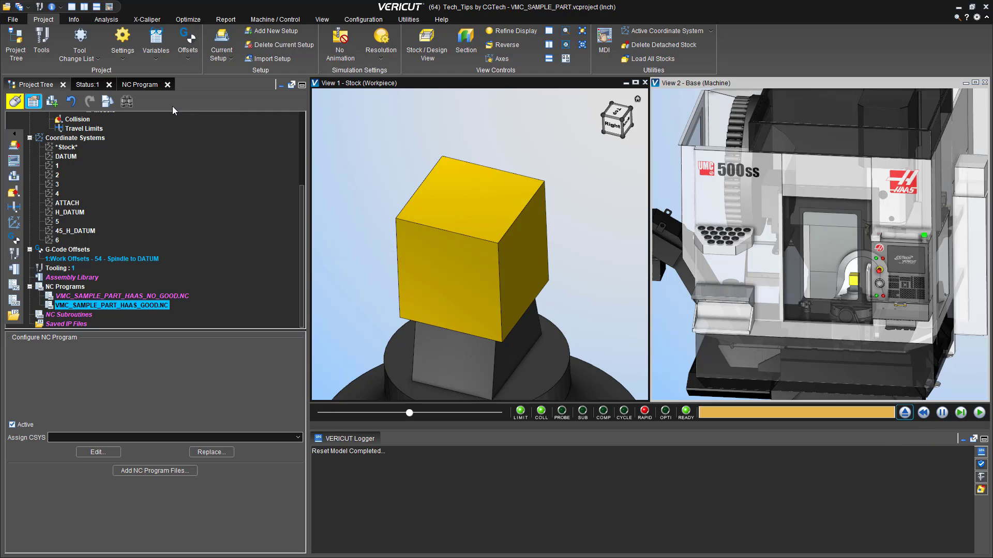
pyautogui.click(127, 85)
# Review the VMC_SAMPLE_PART_HAAS_GOOD.NC listing and run the simulation to the end.
pyautogui.scroll(-13, 123, 336)
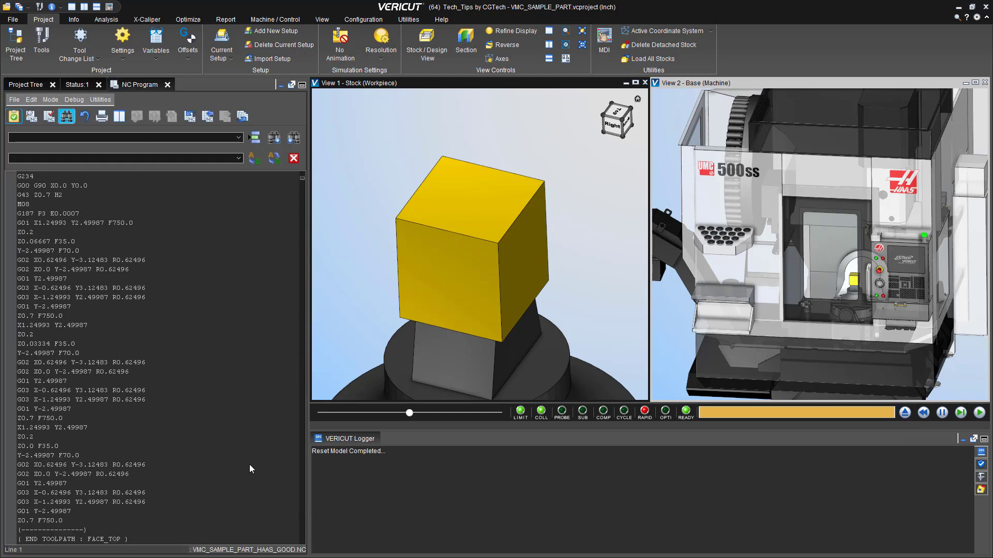
pyautogui.click(979, 413)
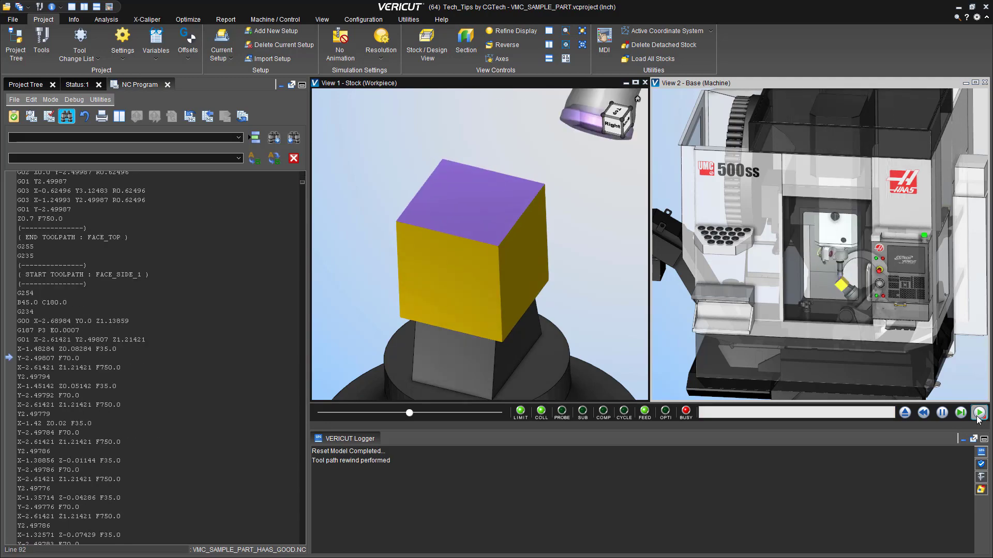